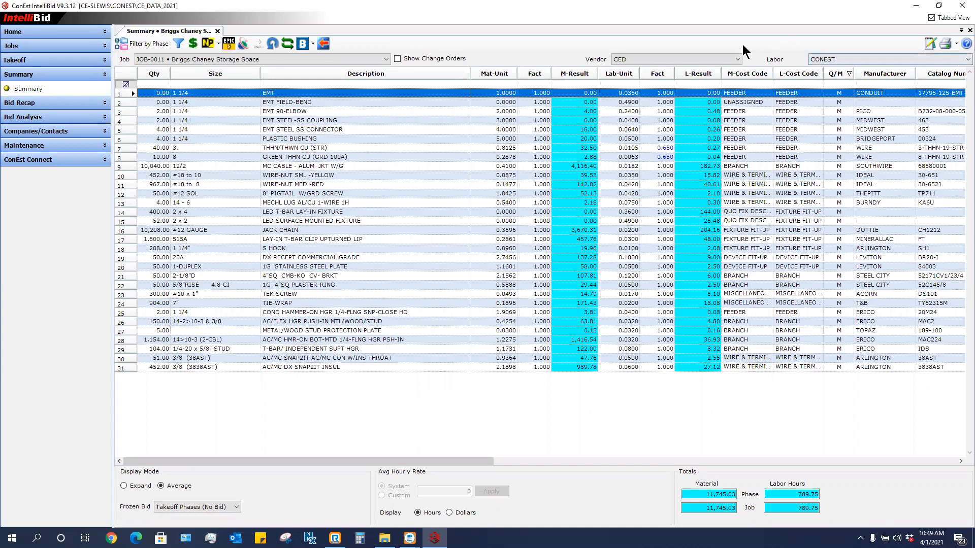
Step: Generate the Cost Request Export report for vendor CED and export it as Microsoft Excel - Data Only
click(738, 60)
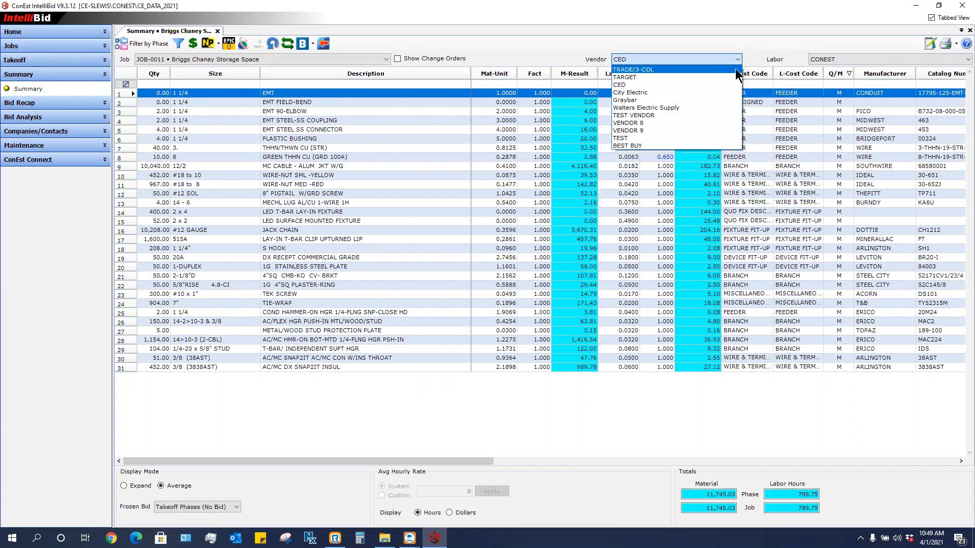
click(719, 85)
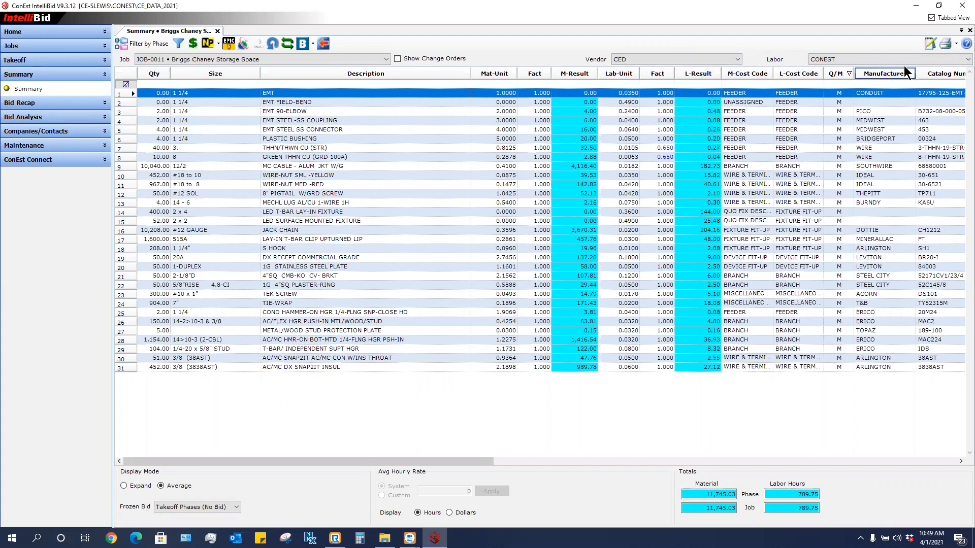
click(957, 50)
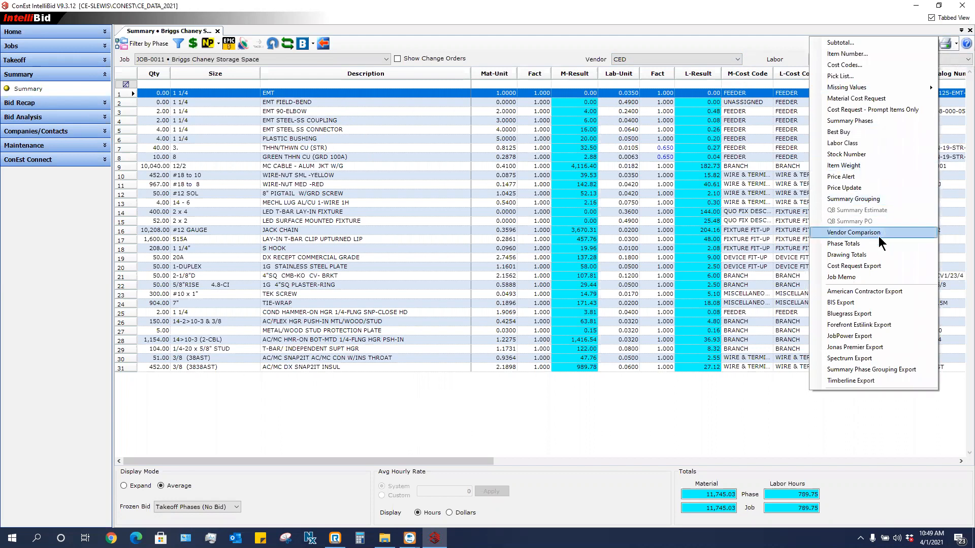
click(890, 264)
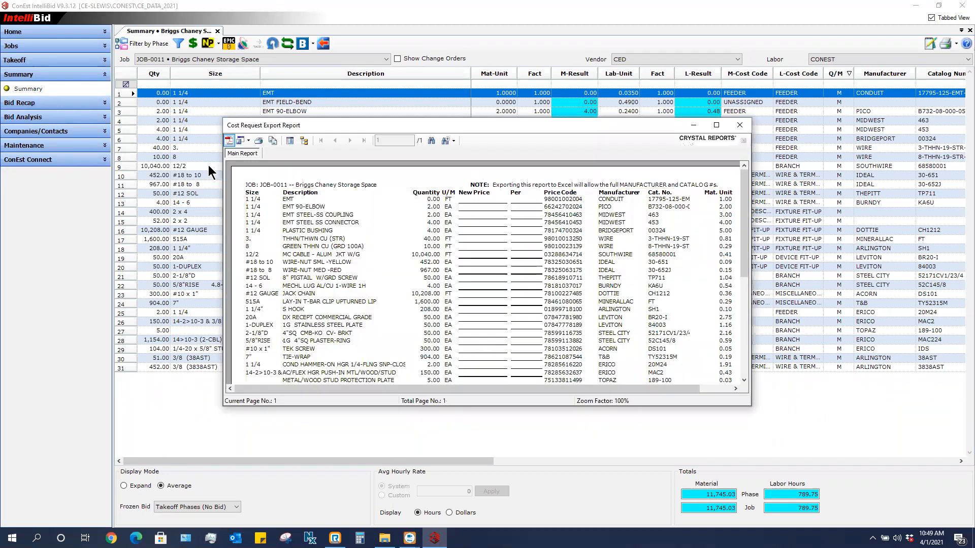
click(248, 142)
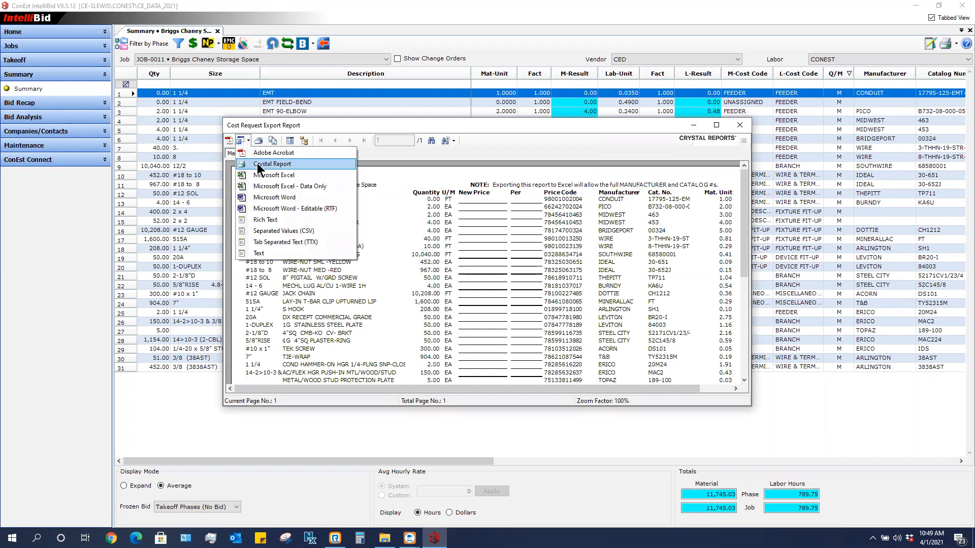
click(329, 187)
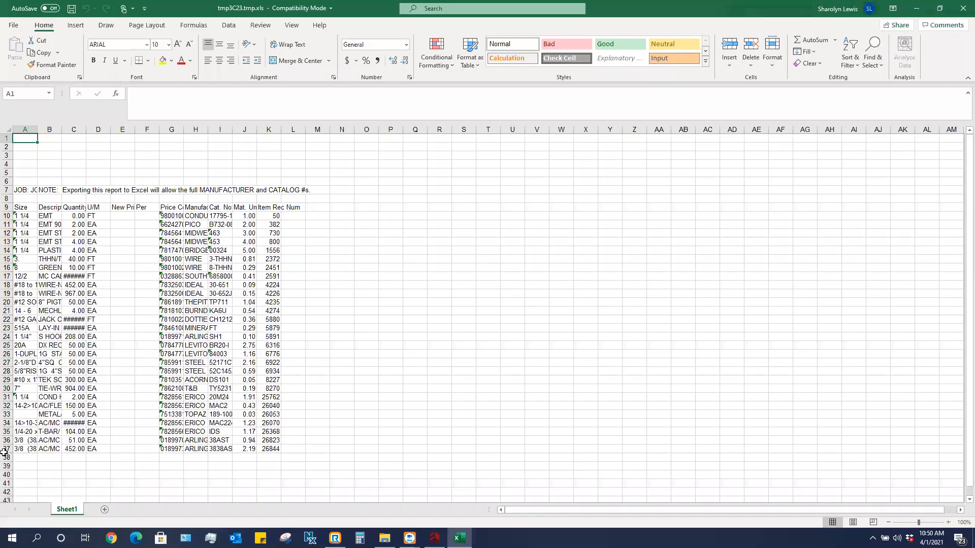
Step: Resize columns A through K to fit their contents, giving the Price Code and New Price columns extra width
double_click(37, 126)
double_click(188, 129)
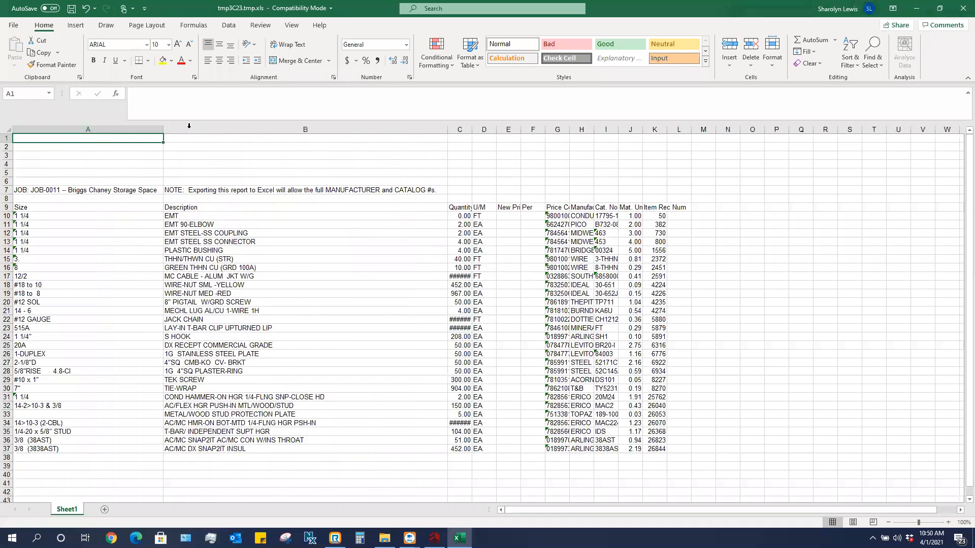
double_click(472, 129)
double_click(503, 130)
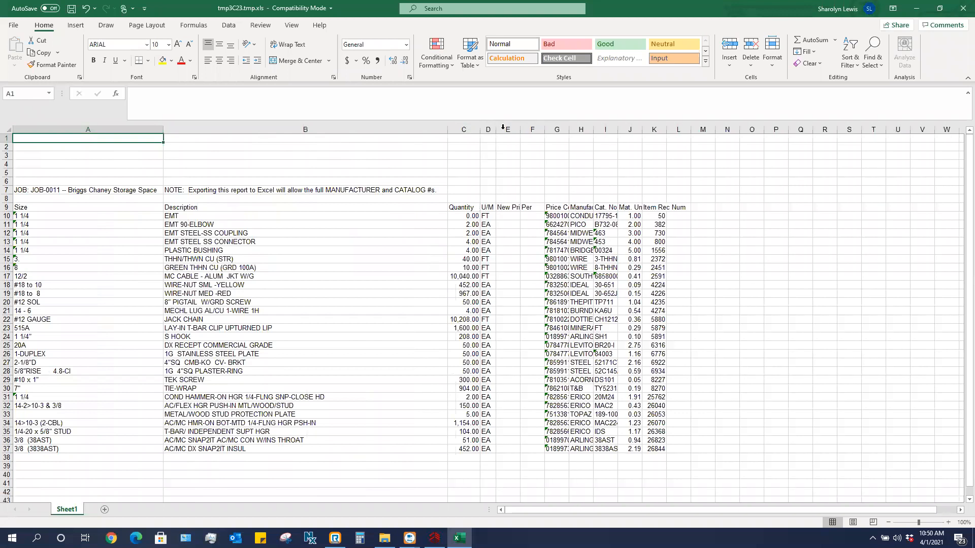
double_click(521, 129)
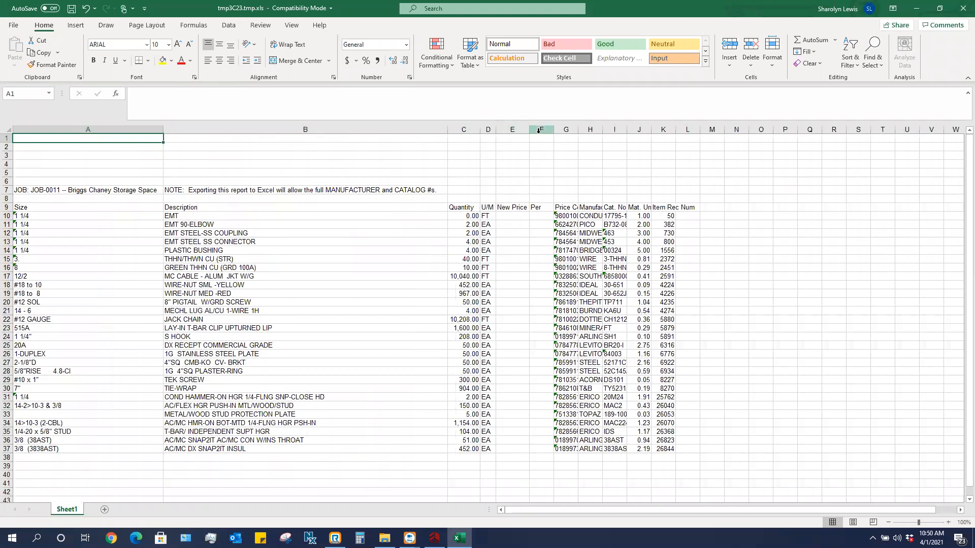
double_click(554, 130)
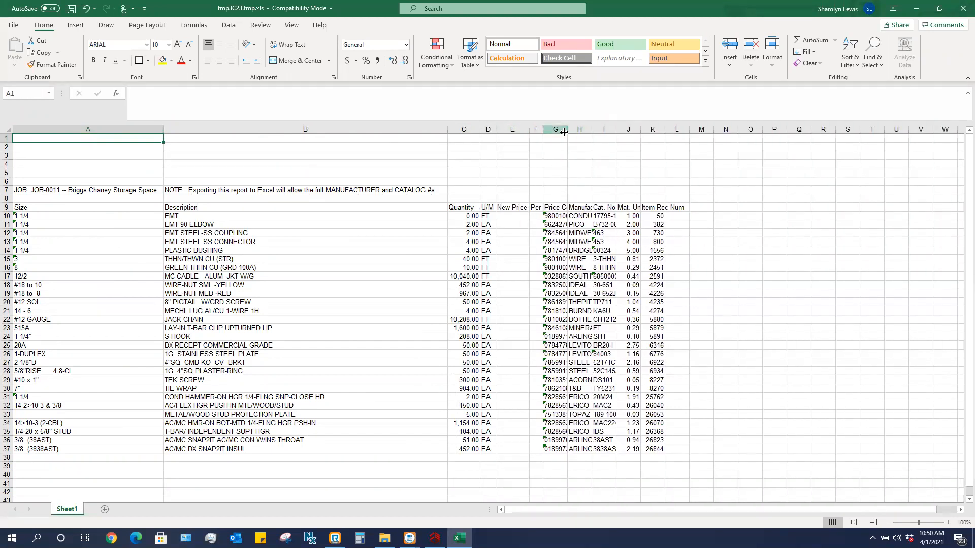
double_click(566, 131)
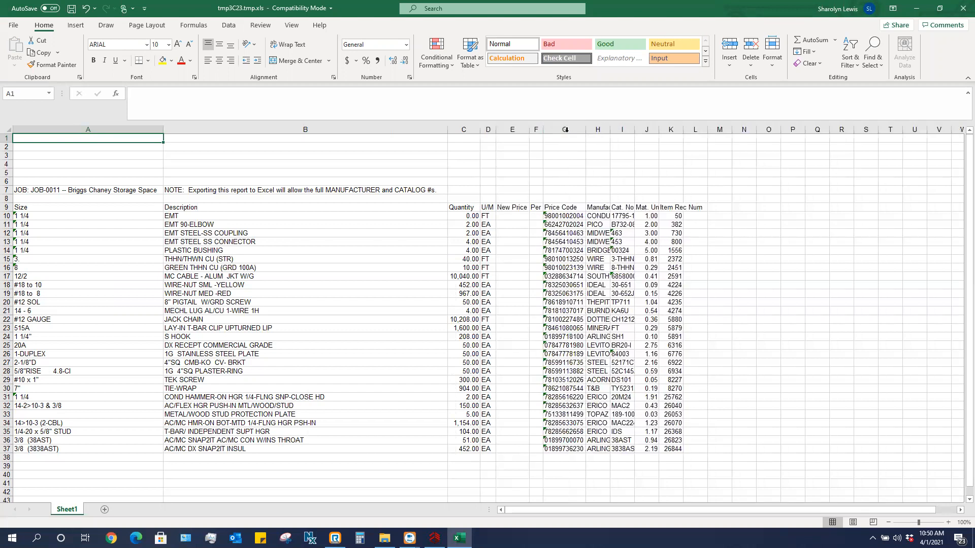
double_click(609, 131)
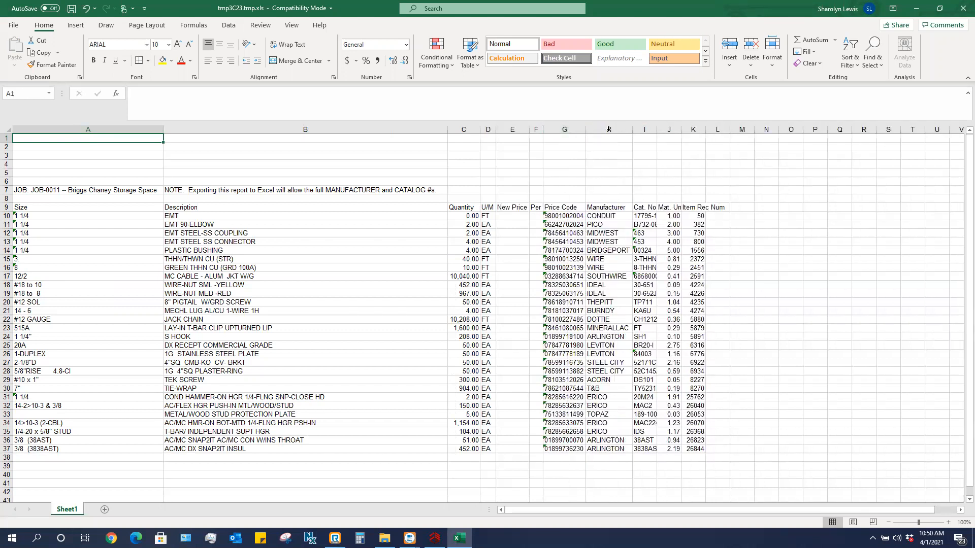
double_click(658, 130)
drag(714, 130, 785, 130)
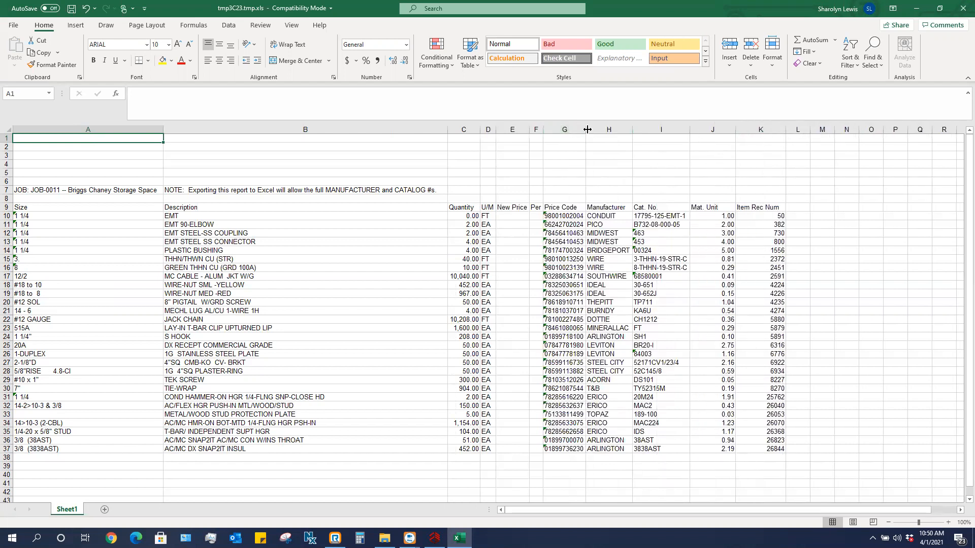
drag(587, 130, 609, 130)
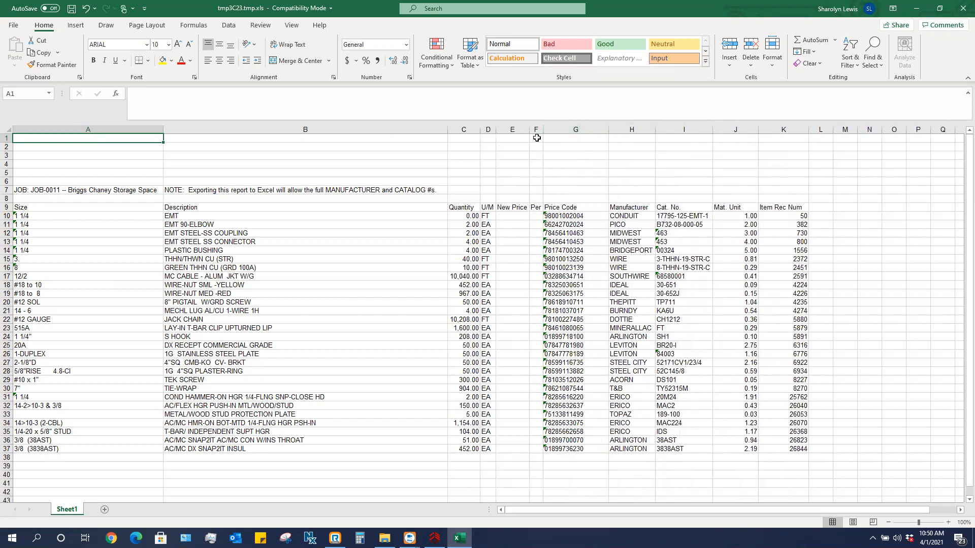
drag(529, 130, 547, 133)
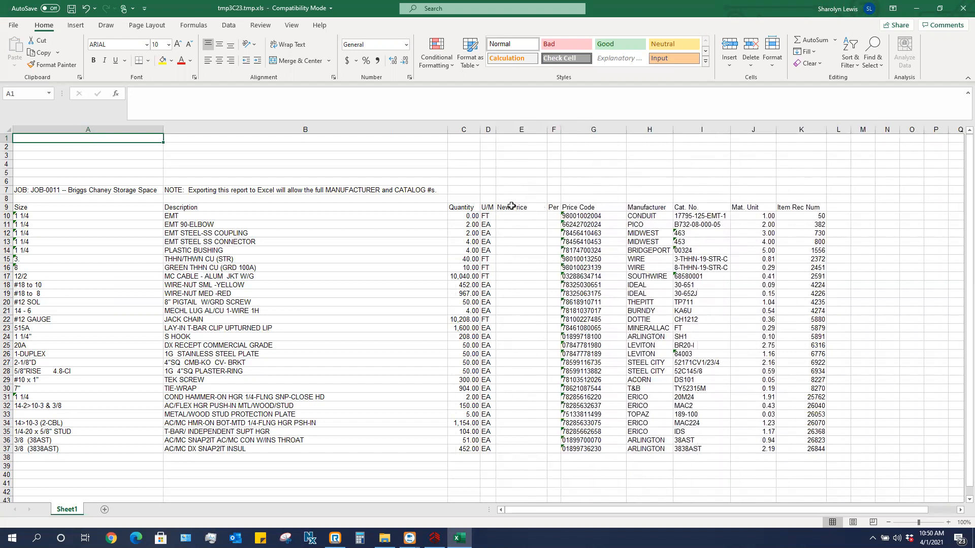
Step: Set the font colour of the whole New Price column (E) to red
click(522, 130)
click(182, 60)
click(529, 261)
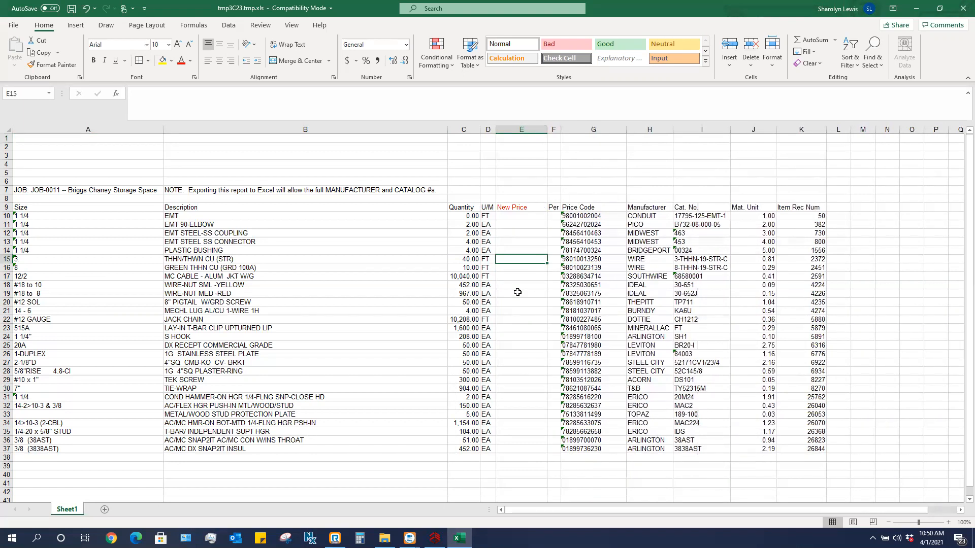
Step: Change the note in B7 to read NOTE: PLEASE PUT ALL PRICING IN COLUMN E - "NEW PRICE"
click(234, 192)
drag(155, 97, 547, 112)
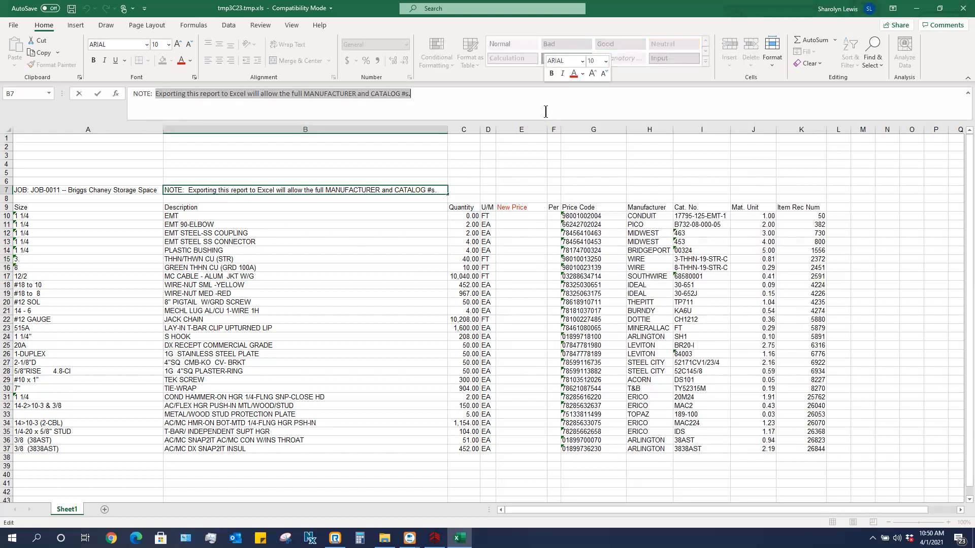
text(Plea)
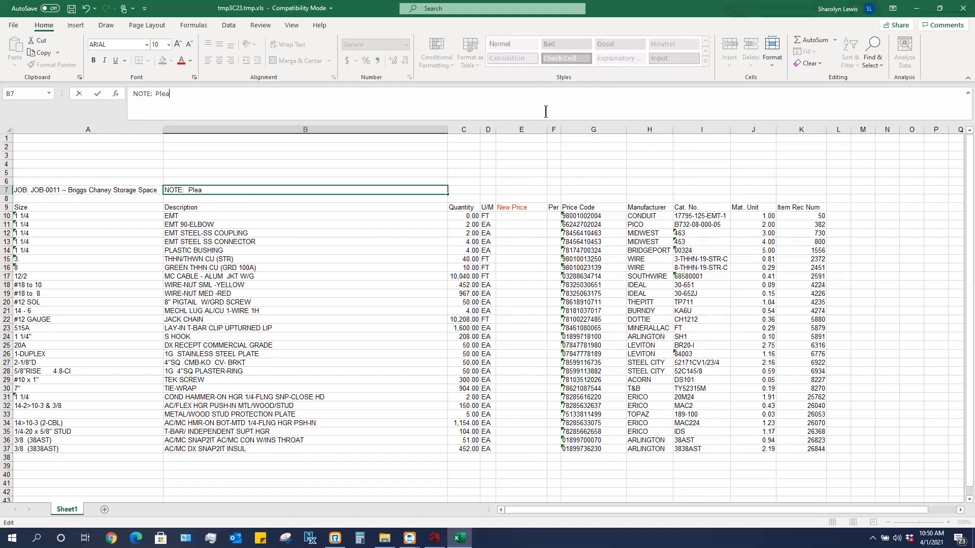
text(se pujt)
key(BackSpace)
key(BackSpace)
key(BackSpace)
key(BackSpace)
key(BackSpace)
key(BackSpace)
key(BackSpace)
text(LEASE PUT ALL PRICING)
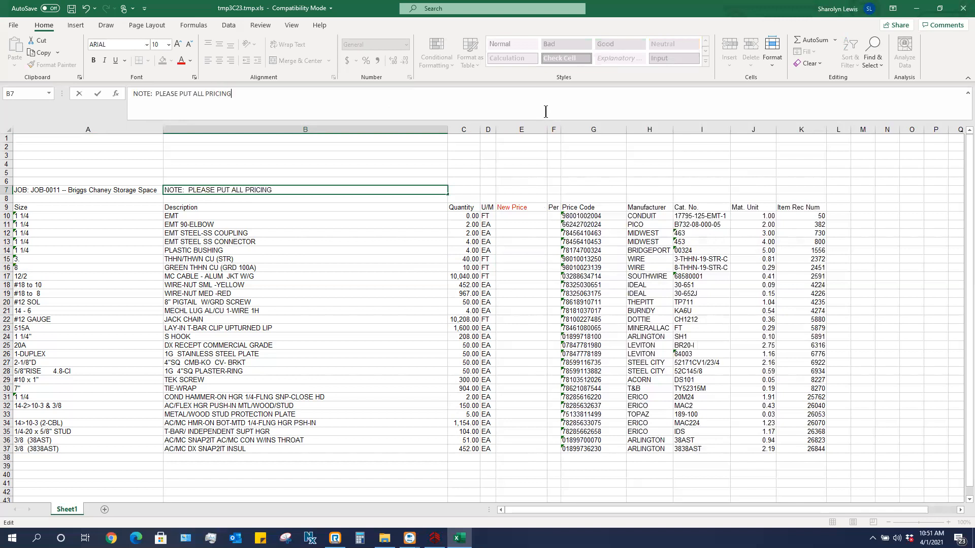
text( IN COLUMN E - NEW PRICE)
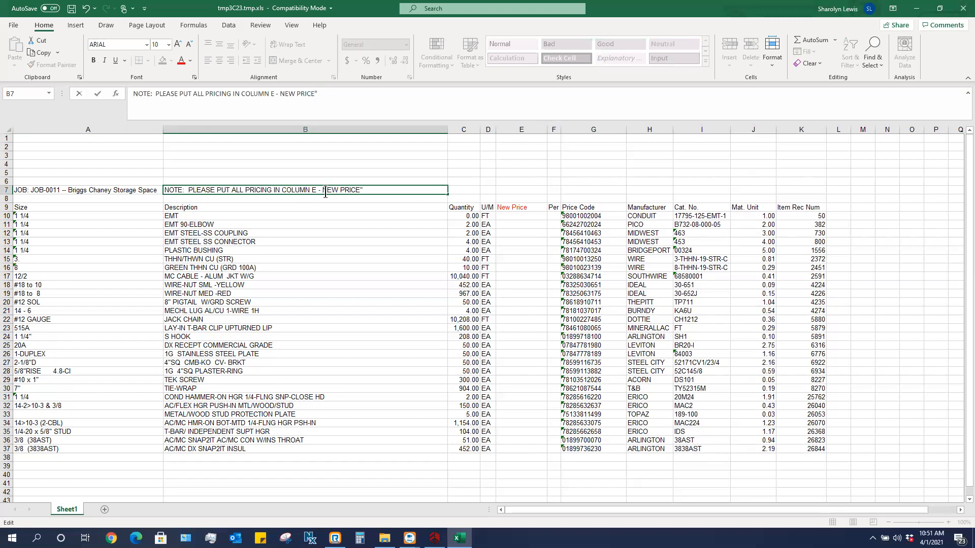
text(")
click(367, 207)
Step: Set the font colour of the pricing note in B7 to red
click(343, 191)
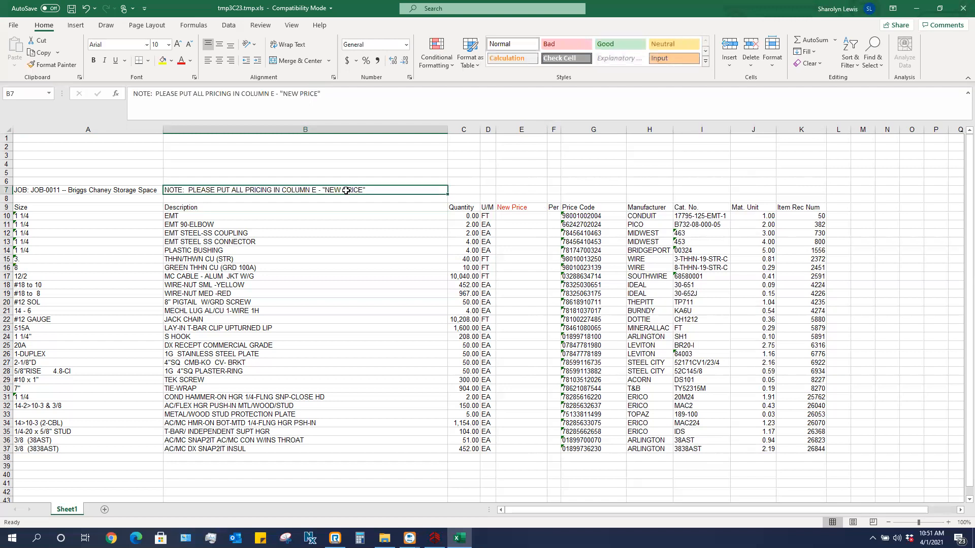
click(182, 64)
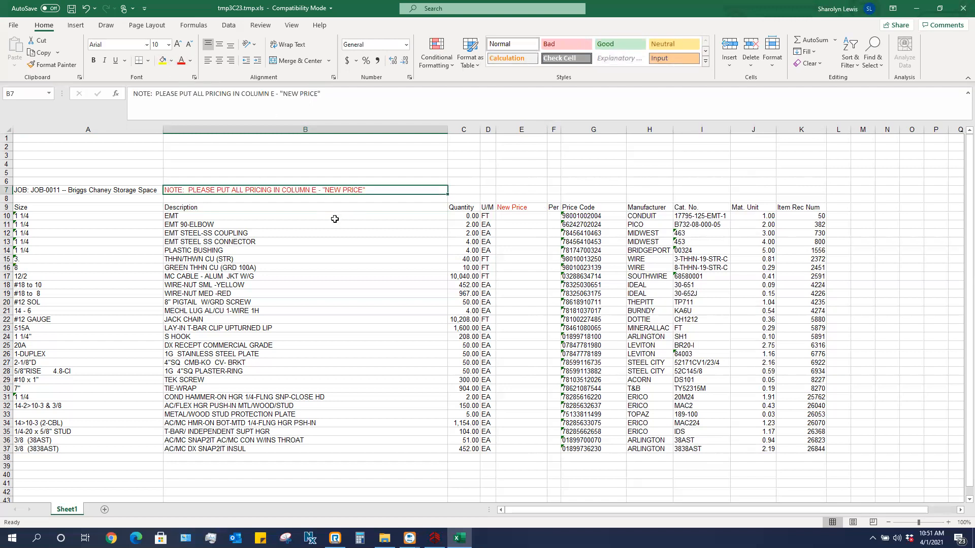
click(335, 217)
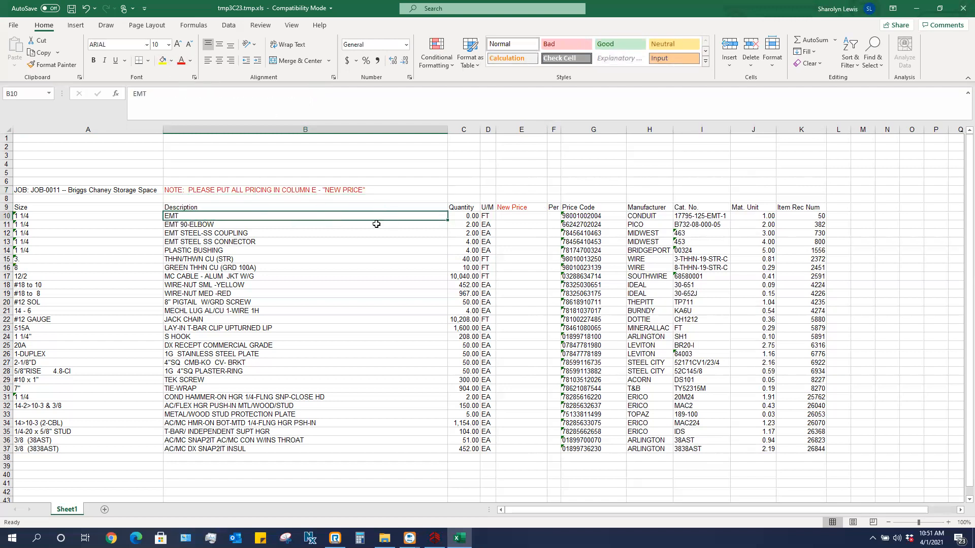
Step: Start saving a copy of the workbook under the file name BriggsChaney
click(14, 27)
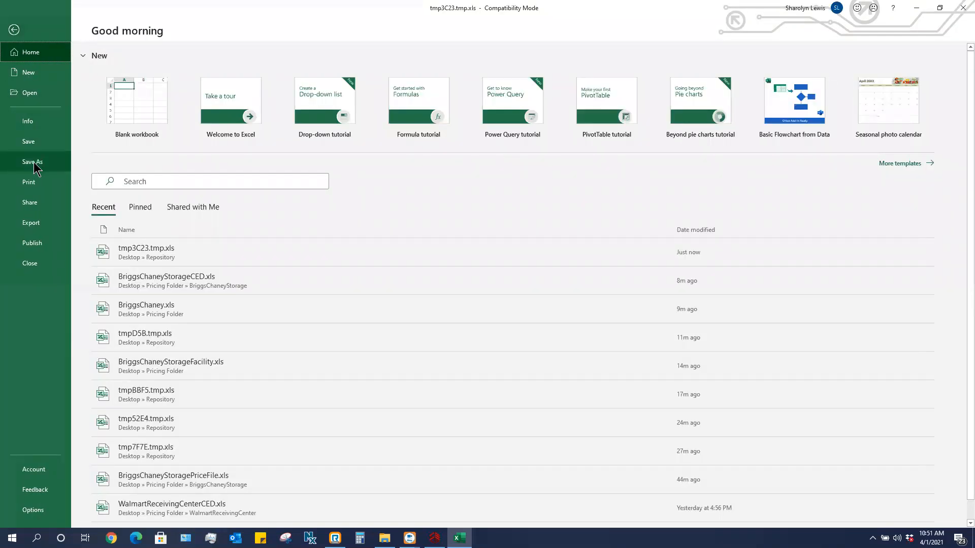
click(34, 164)
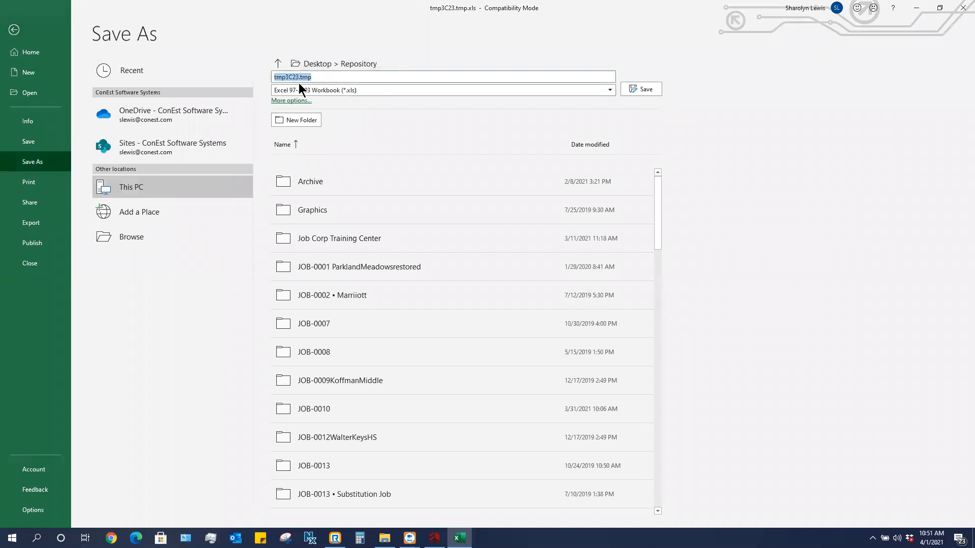
text(L)
key(BackSpace)
text(Ex)
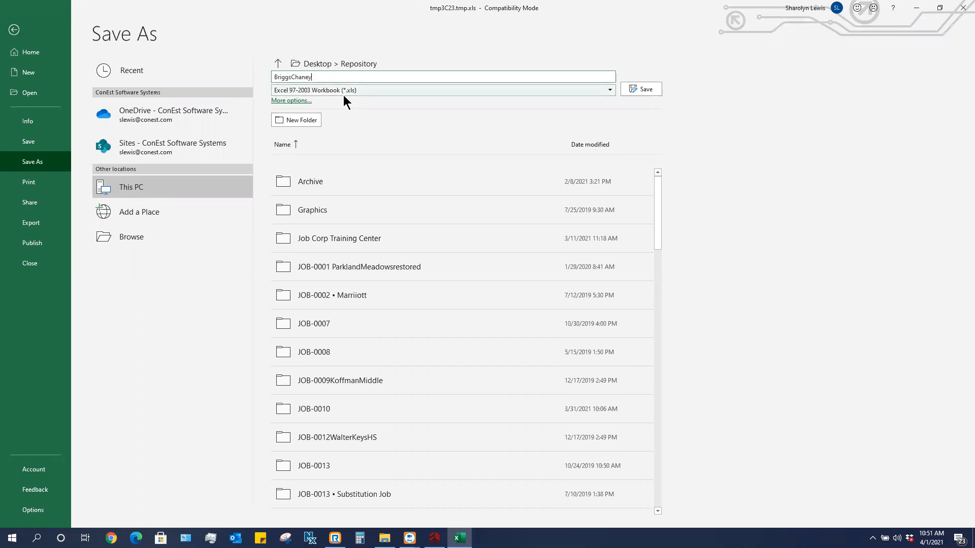
Step: Save BriggsChaney.xls as an Excel 97-2003 Workbook in the Pricing Folder on the Desktop
click(153, 189)
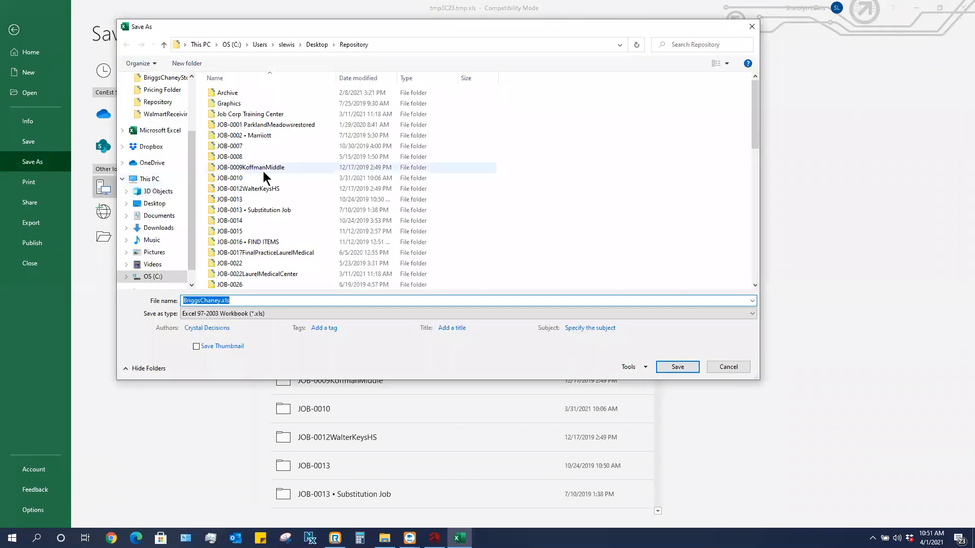
scroll(283, 131, down, 5)
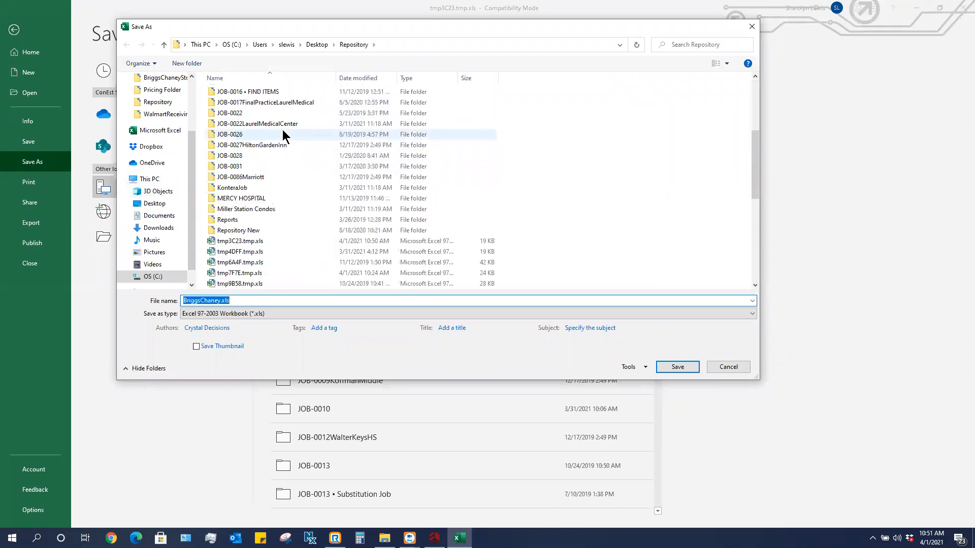
scroll(264, 206, up, 5)
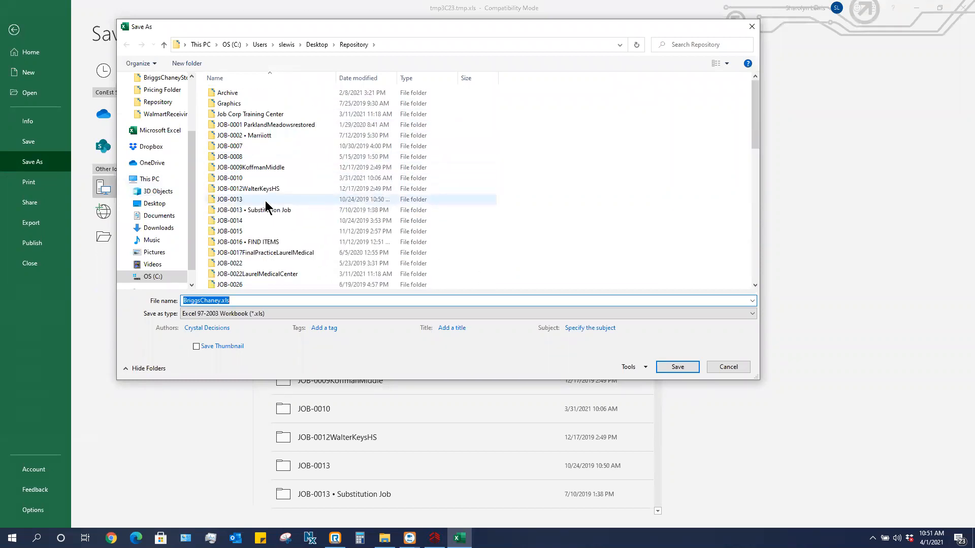
click(152, 203)
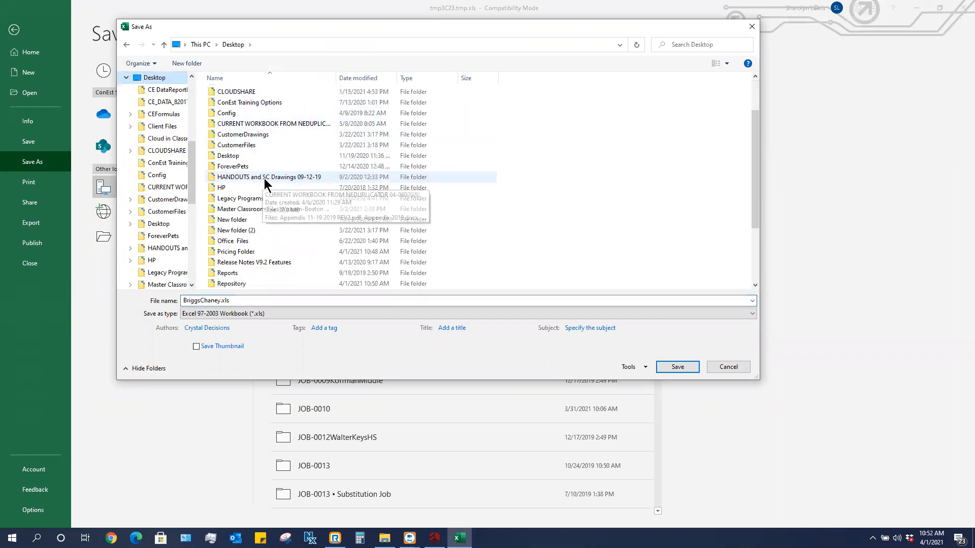
scroll(263, 178, down, 3)
click(242, 169)
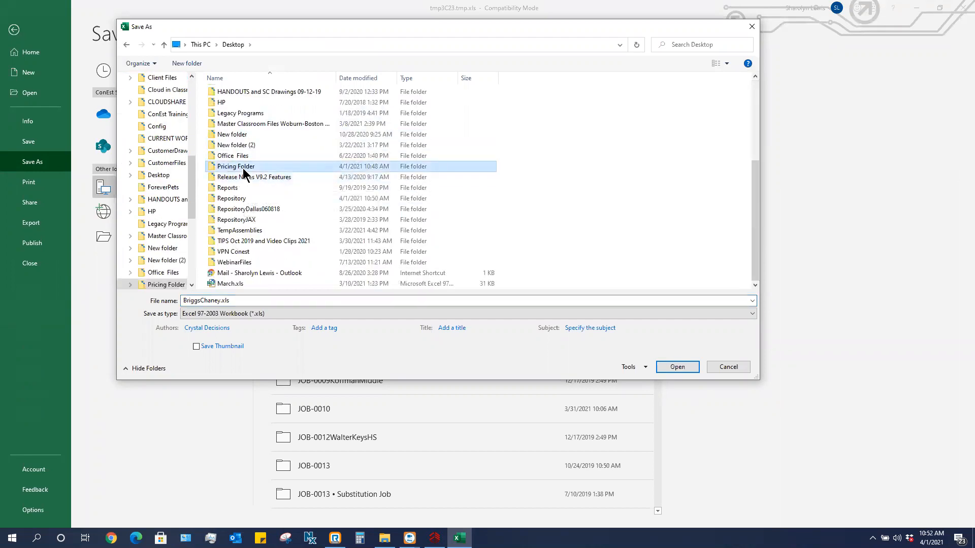
double_click(243, 168)
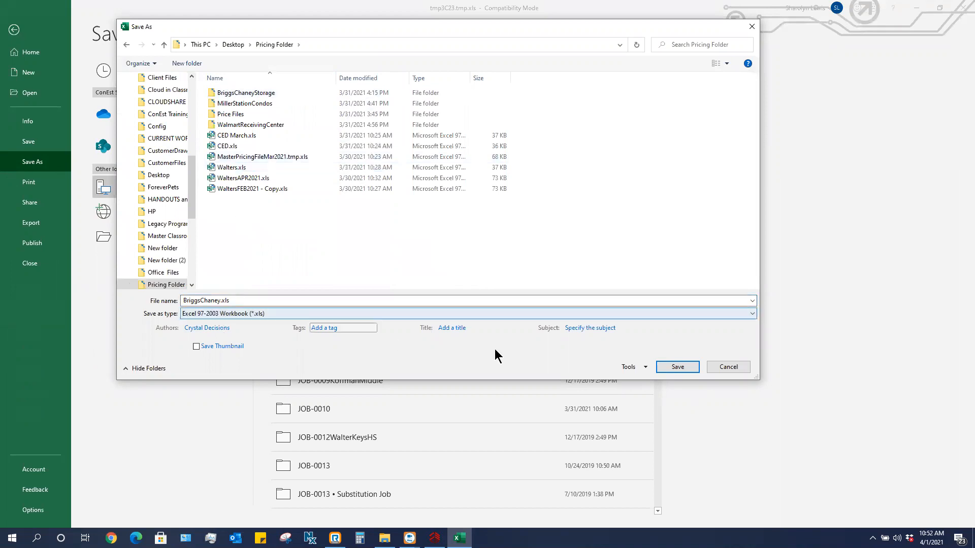
click(677, 367)
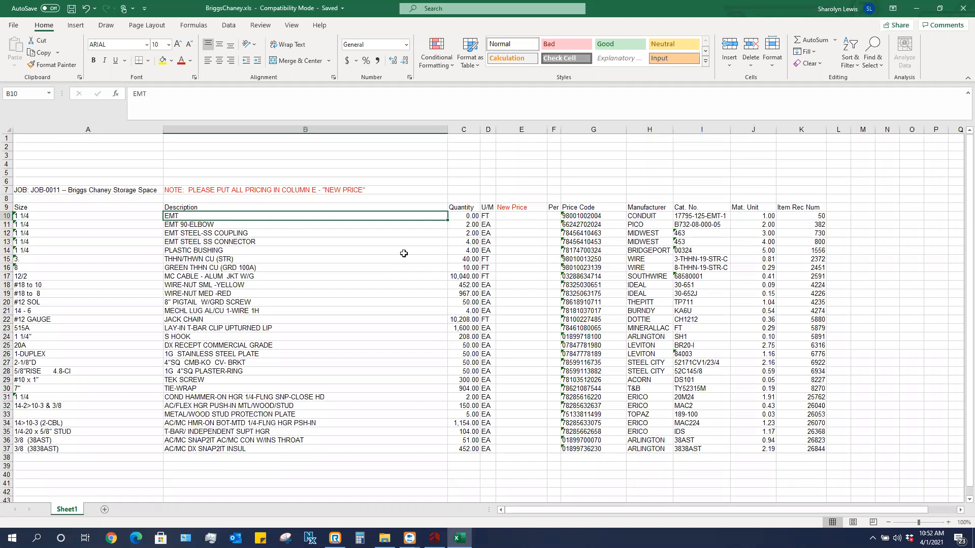
Step: Close the saved workbook and the Cost Request Export Report window
click(960, 10)
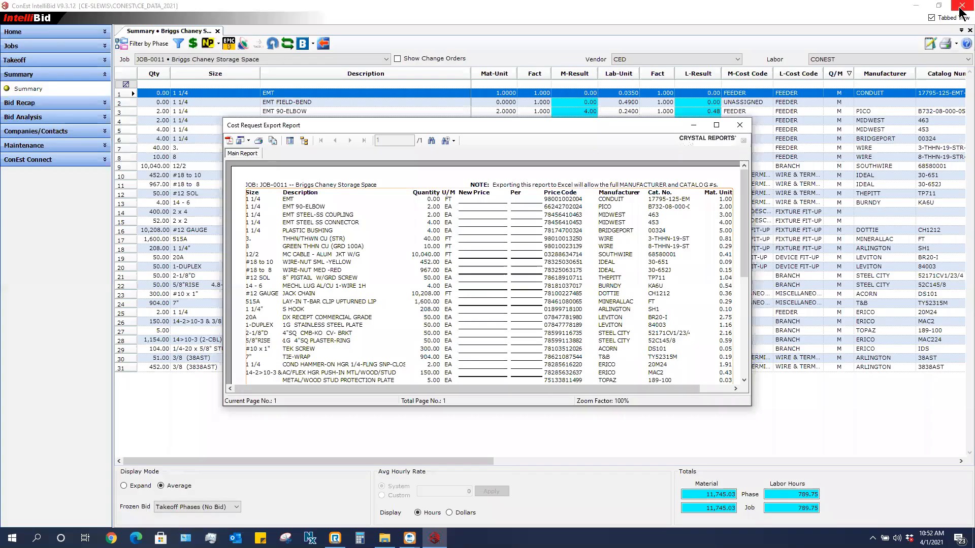
click(743, 125)
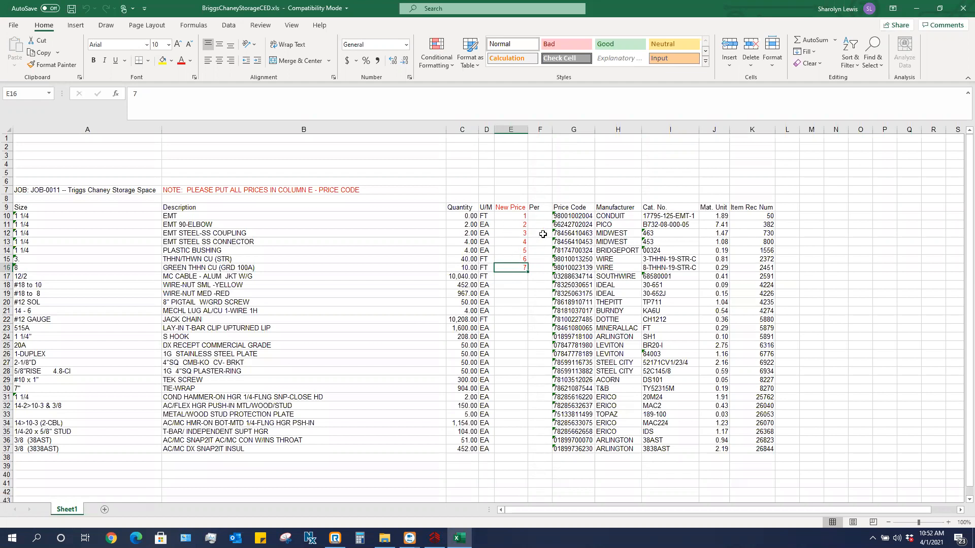
Step: Close the BriggsChaneyStorageCED workbook and import the BriggsChaneyStorageCED.xls cost request into the job summary for vendor CED
click(963, 8)
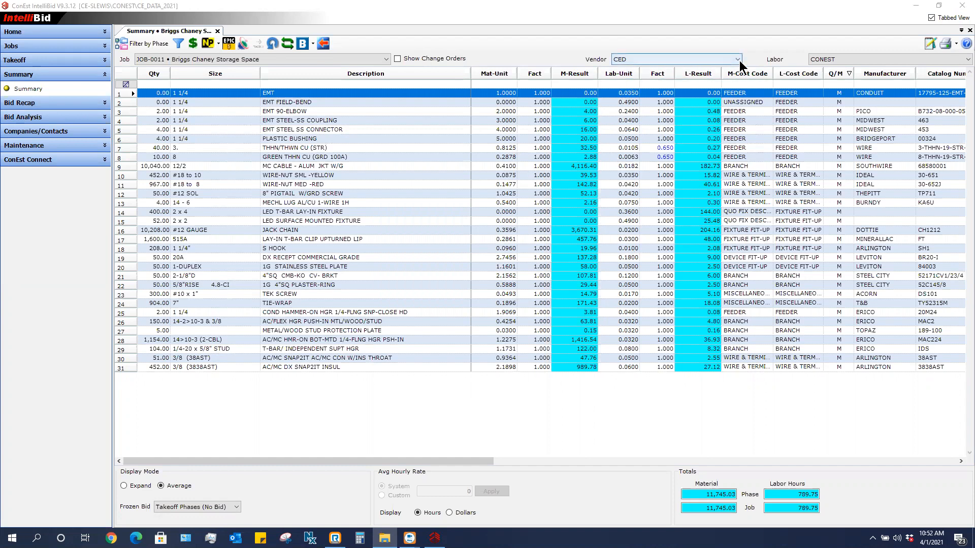
click(325, 44)
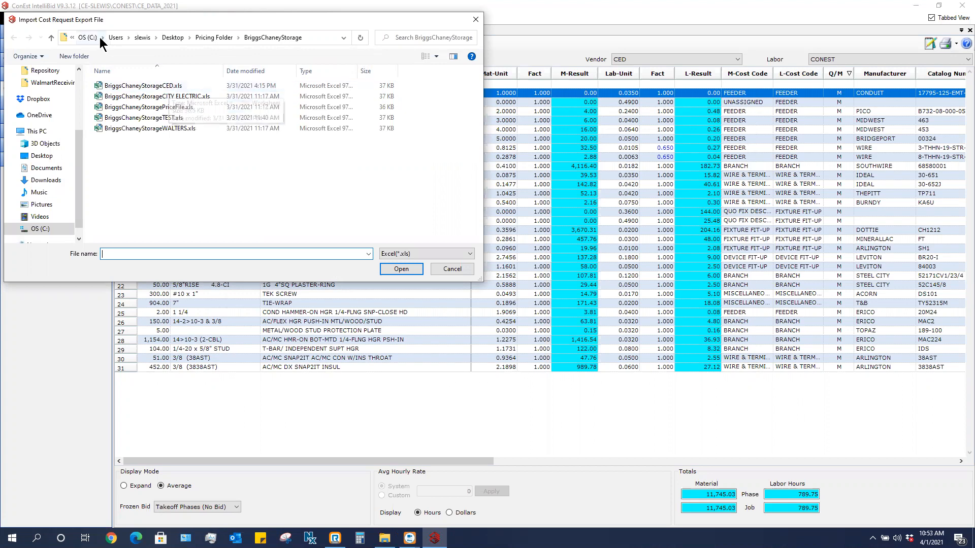
click(154, 85)
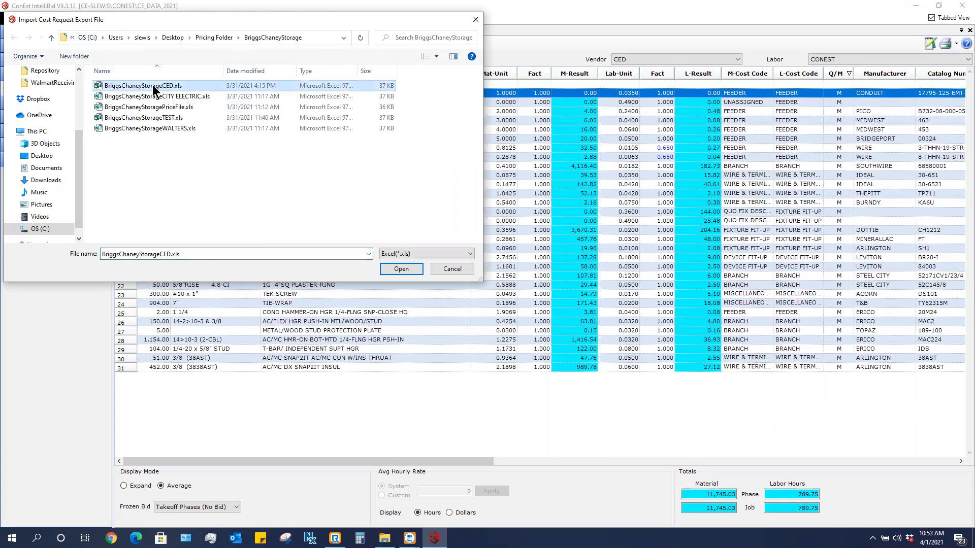
click(400, 268)
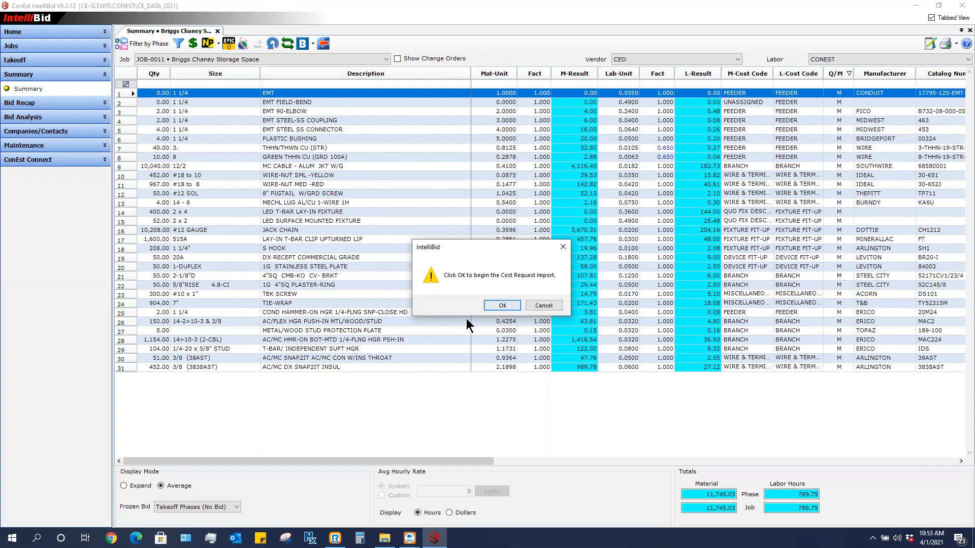
click(500, 306)
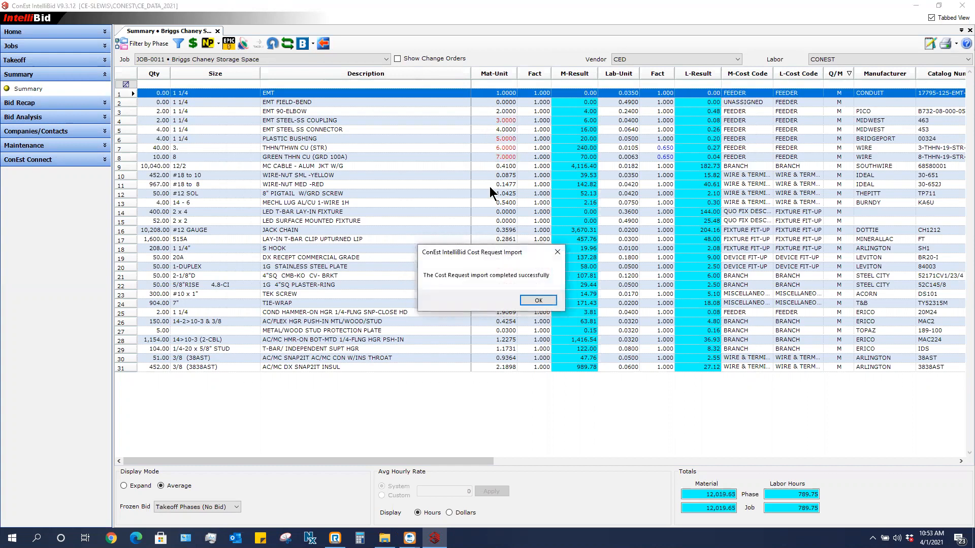
click(541, 301)
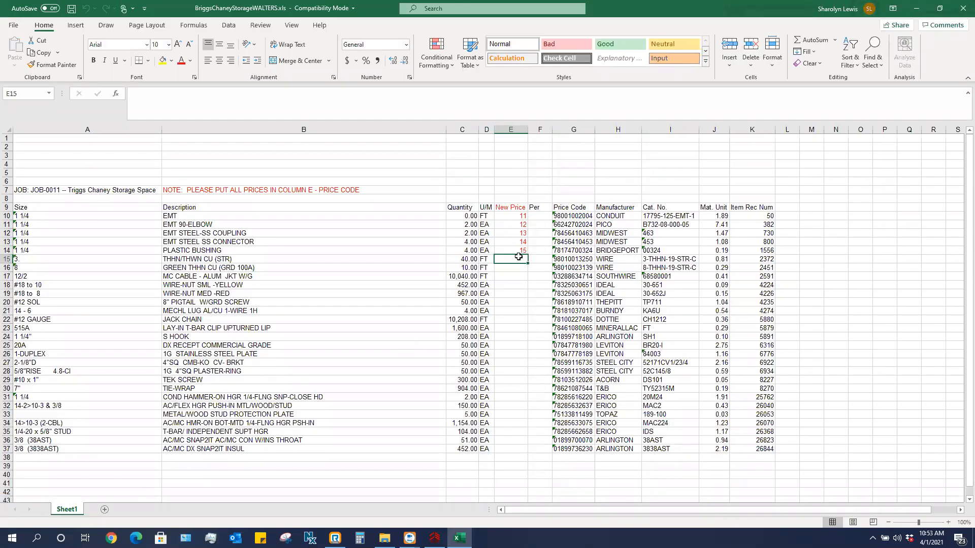
Step: Close the BriggsChaneyStorageWALTERS workbook and switch the job's vendor to Walters Electric Supply, recalculating with user-defined (red) values updated
click(962, 9)
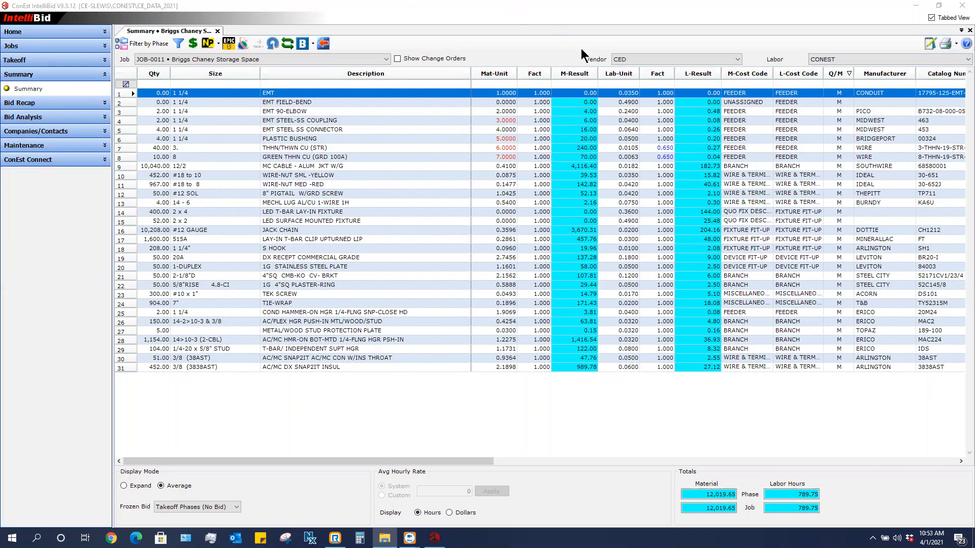
click(737, 59)
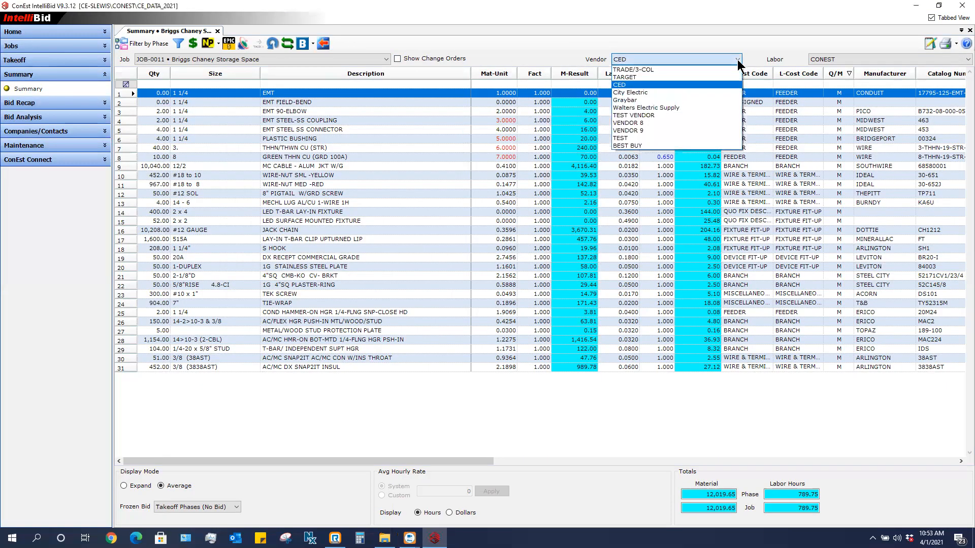
click(674, 105)
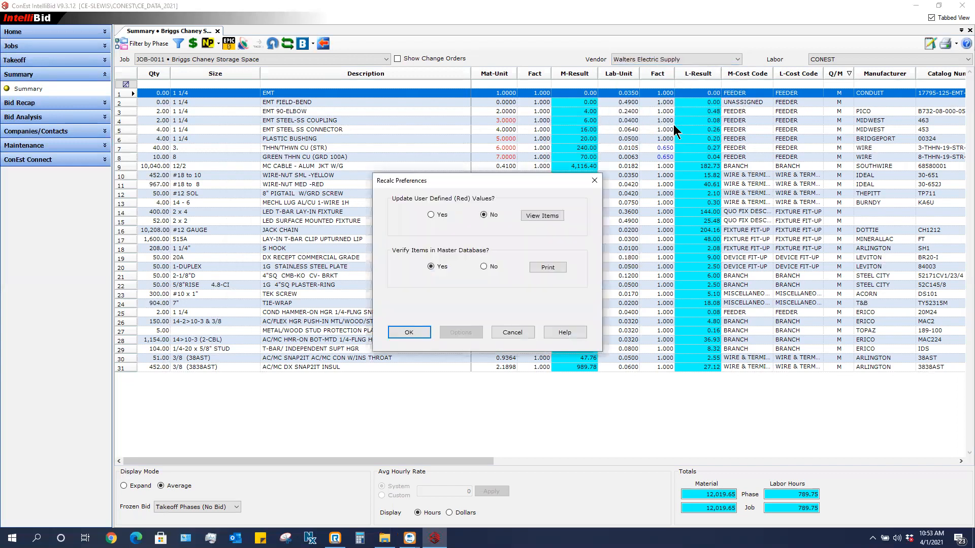
click(432, 215)
click(409, 333)
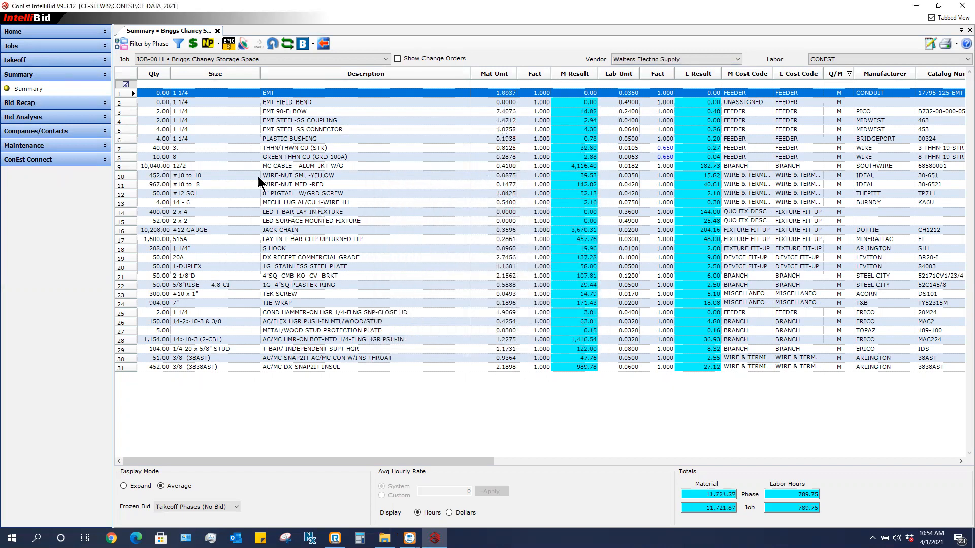
Step: Import the BriggsChaneyStorageWALTERS.xls cost request into the job summary and close the BriggsChaneyStoragePriceFile workbook
click(325, 44)
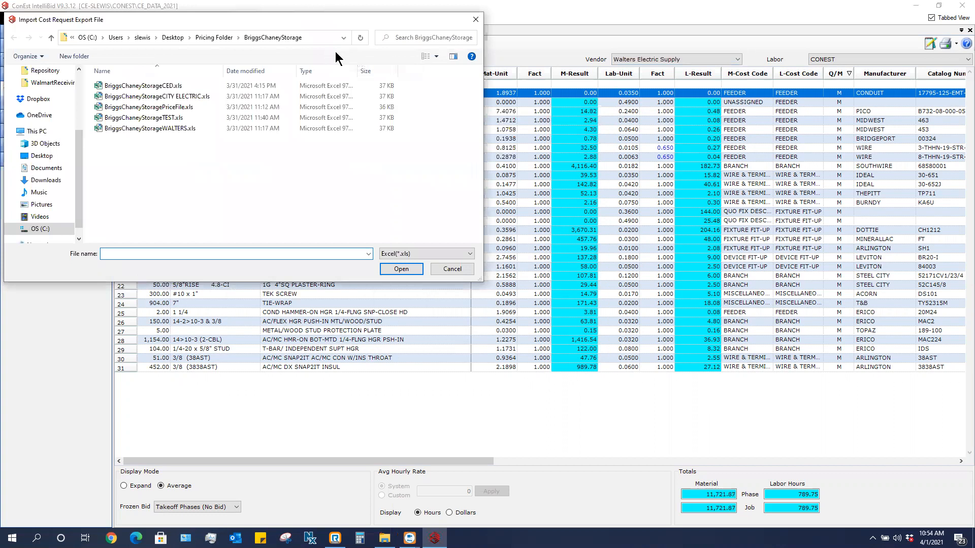
click(165, 130)
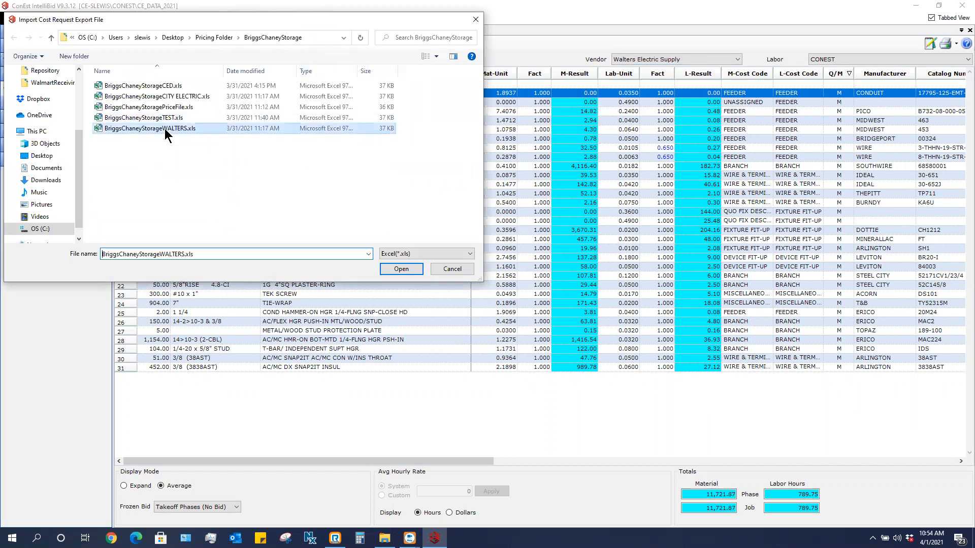
click(398, 270)
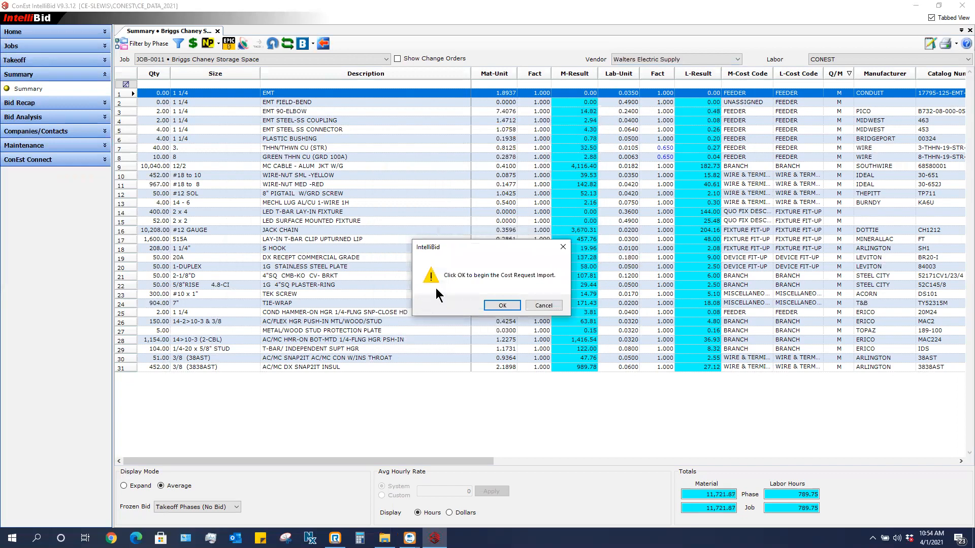
click(502, 306)
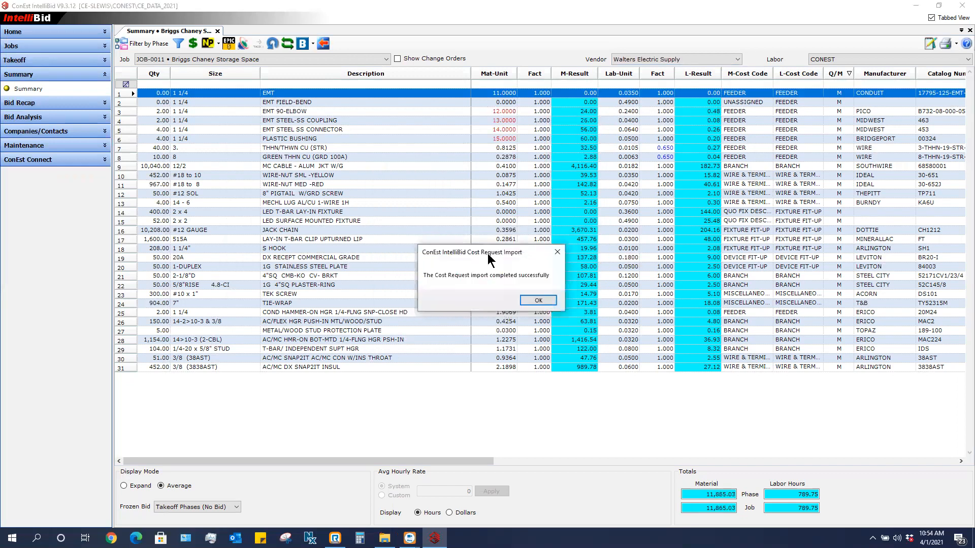
click(537, 301)
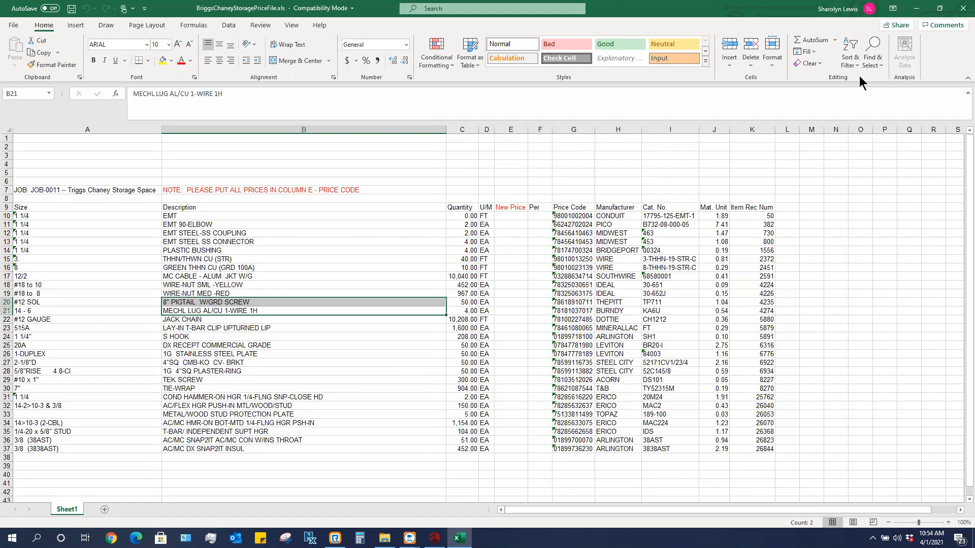
click(963, 9)
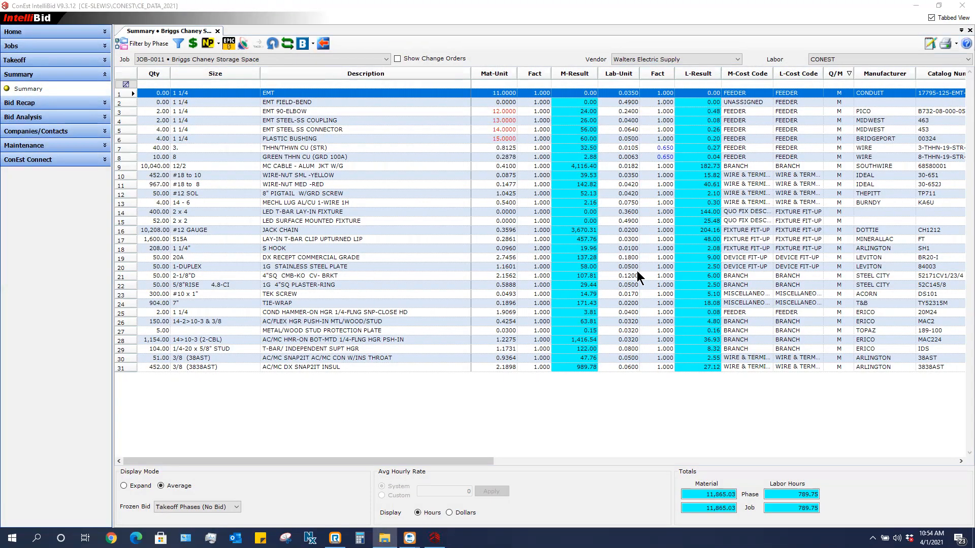